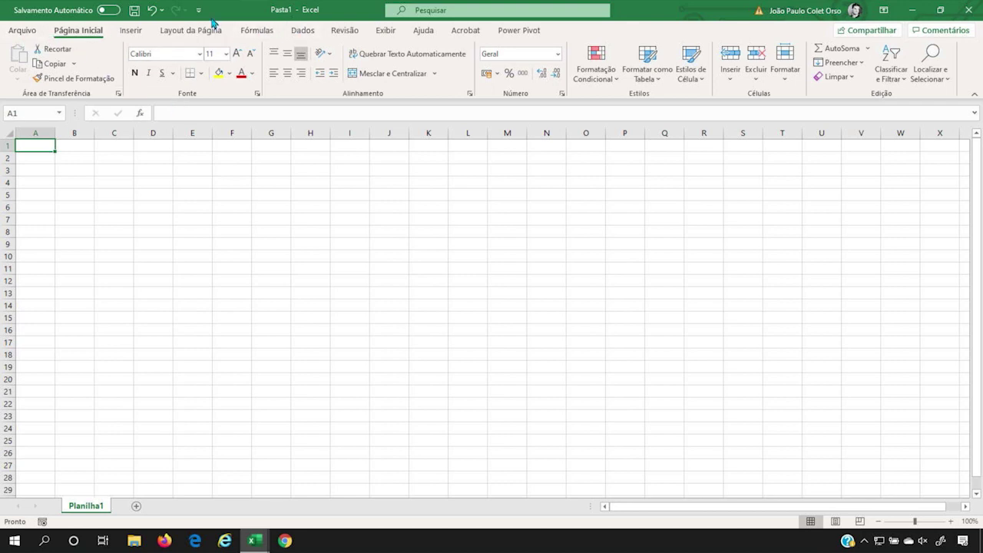
Open the Windows Magnifier (Lupa) and enlarge the sheet tab area to 200%.
{"action": "key", "text": "super"}
{"action": "type", "text": "lupa"}
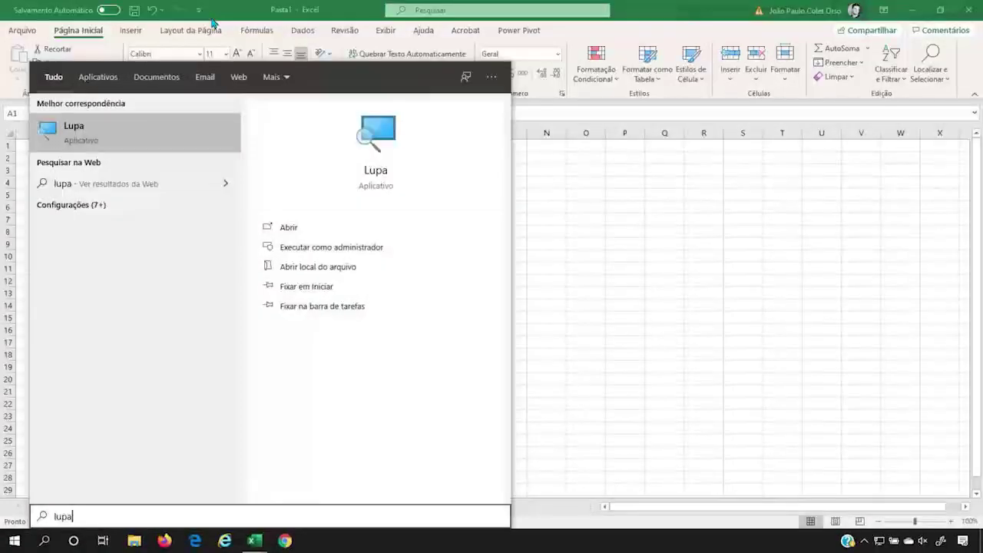
{"action": "key", "text": "Return"}
{"action": "left_click", "coordinate": [152, 529]}
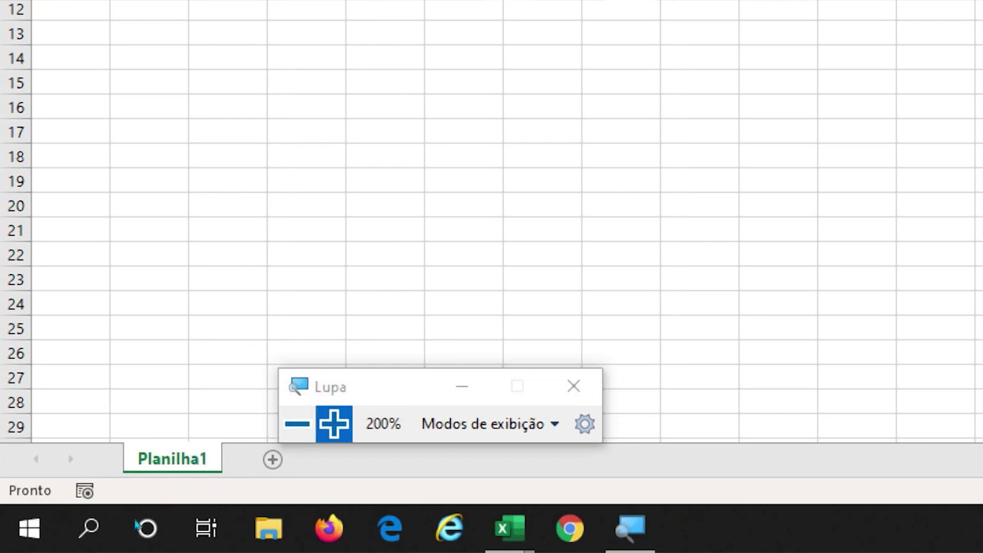
Add five new blank worksheets to the workbook.
{"action": "left_click", "coordinate": [272, 459]}
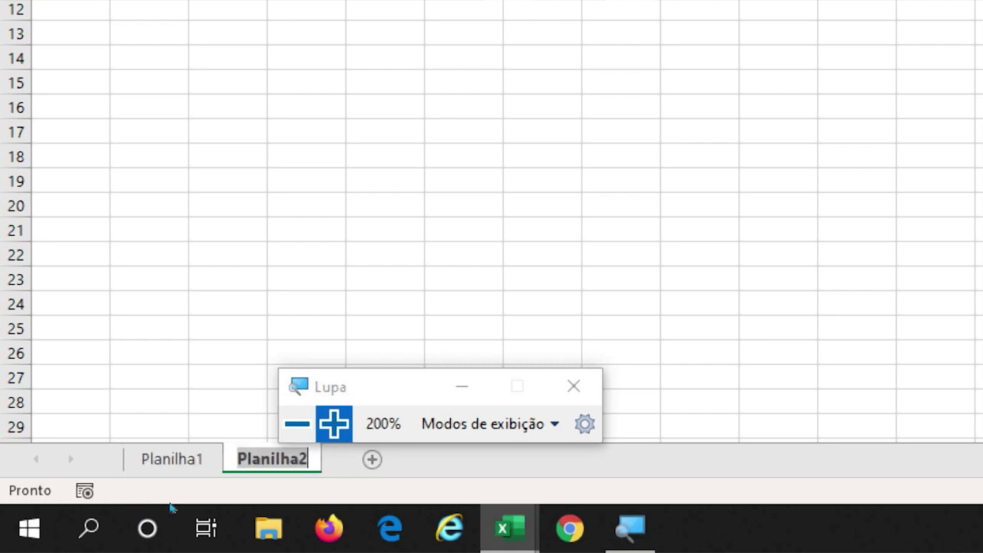
{"action": "key", "text": "shift+F11"}
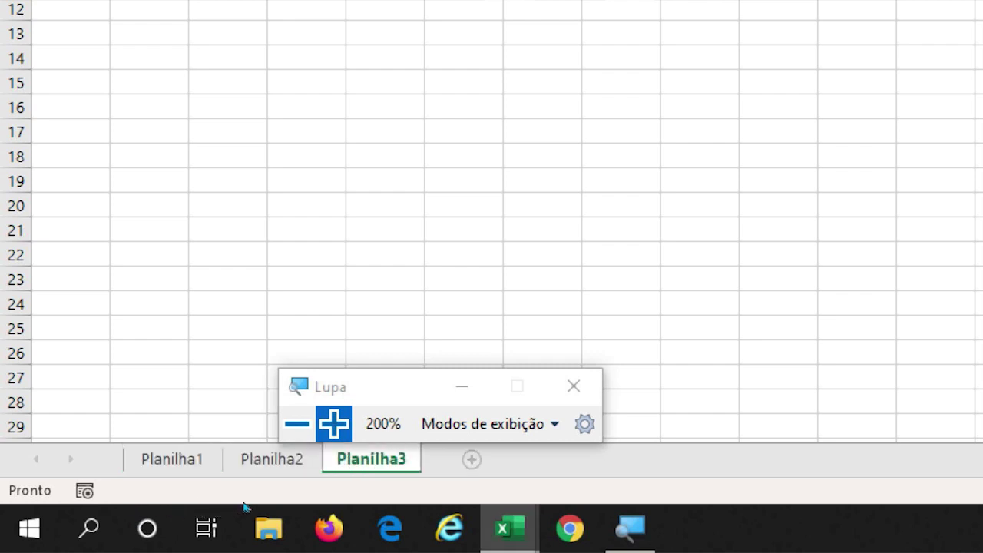
{"action": "key", "text": "shift+F11"}
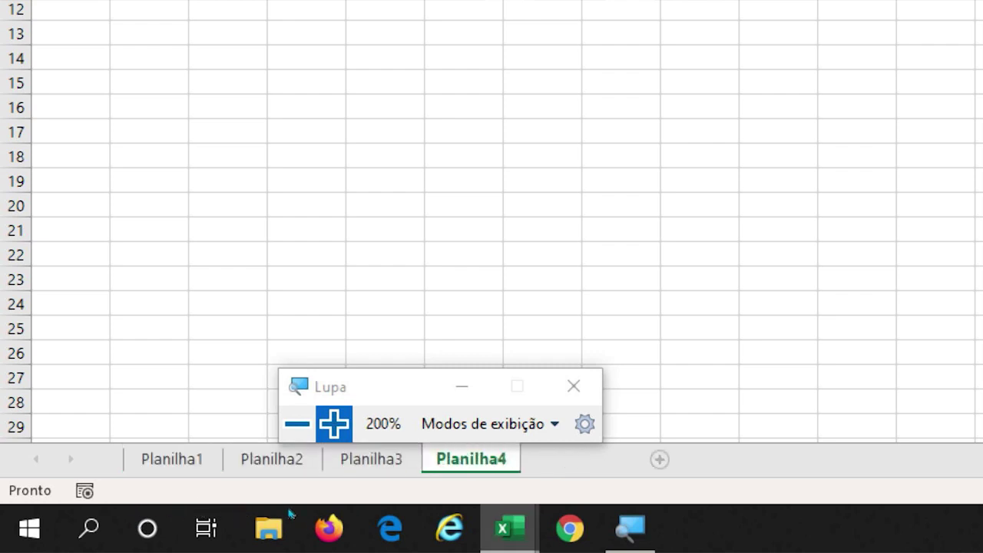
{"action": "key", "text": "shift+F11"}
{"action": "key", "text": "shift+F11"}
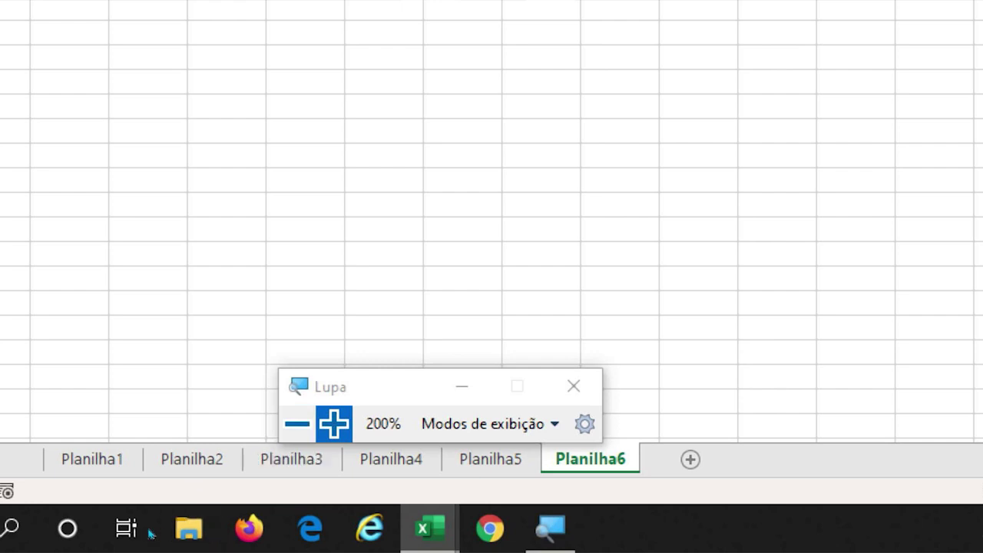
Return the magnification to 100% and view the workbook's Save As locations without saving.
{"action": "key", "text": "super+minus"}
{"action": "key", "text": "super+minus"}
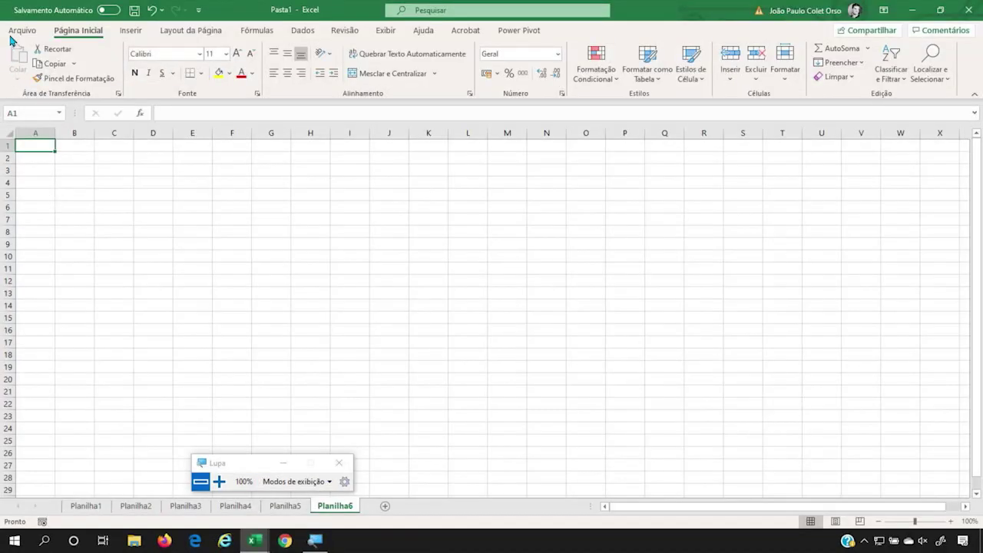
{"action": "left_click", "coordinate": [19, 31]}
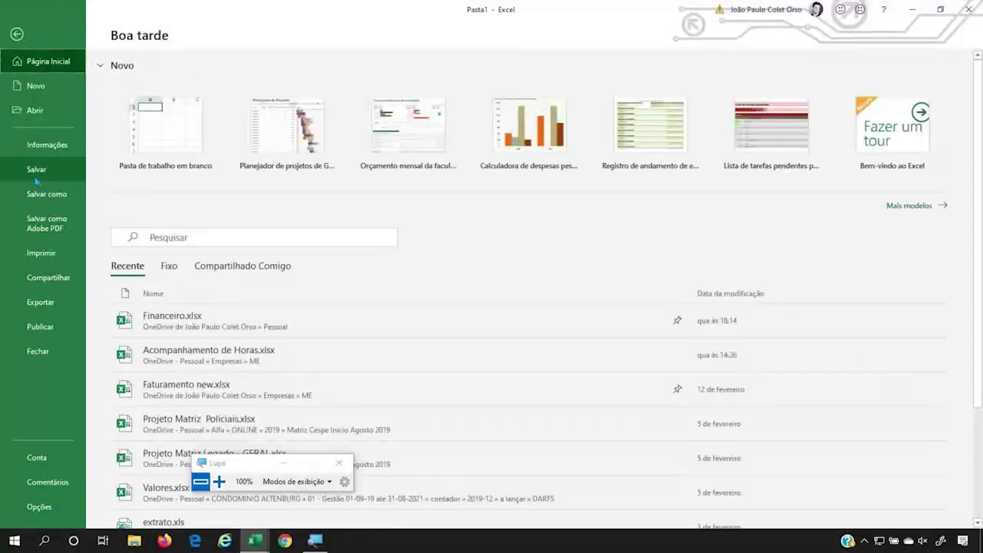
{"action": "left_click", "coordinate": [48, 202]}
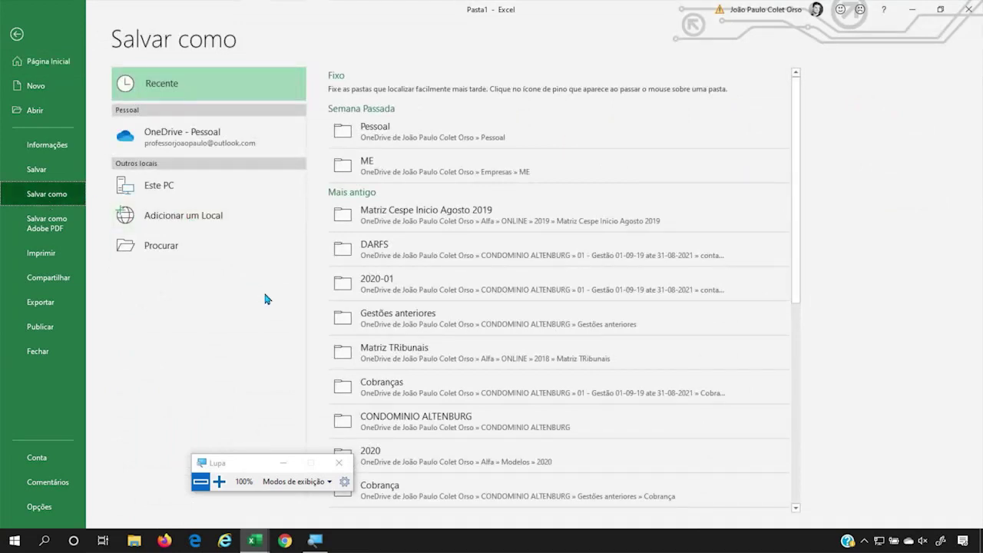
{"action": "key", "text": "Escape"}
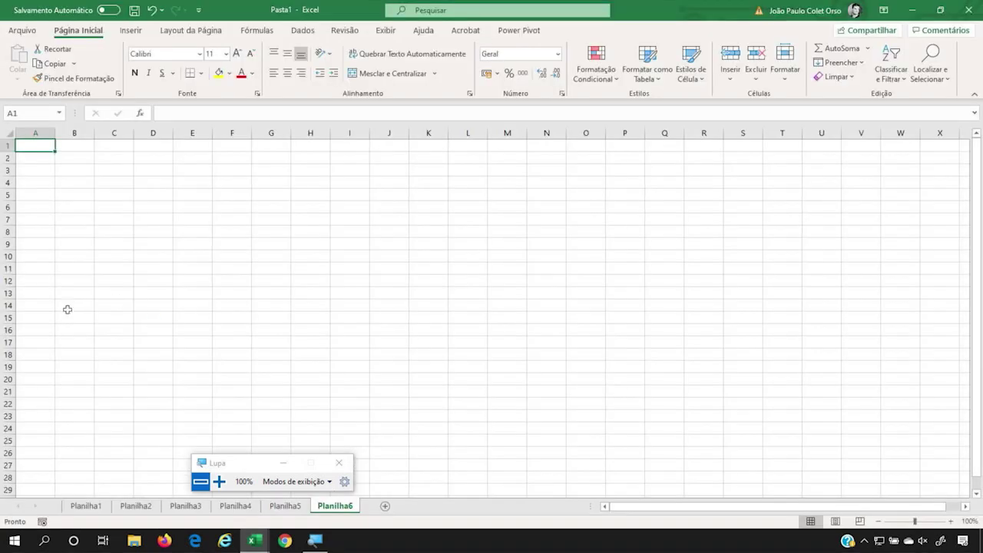
Open the Save As dialog, examine the available file types and cancel without saving.
{"action": "key", "text": "F12"}
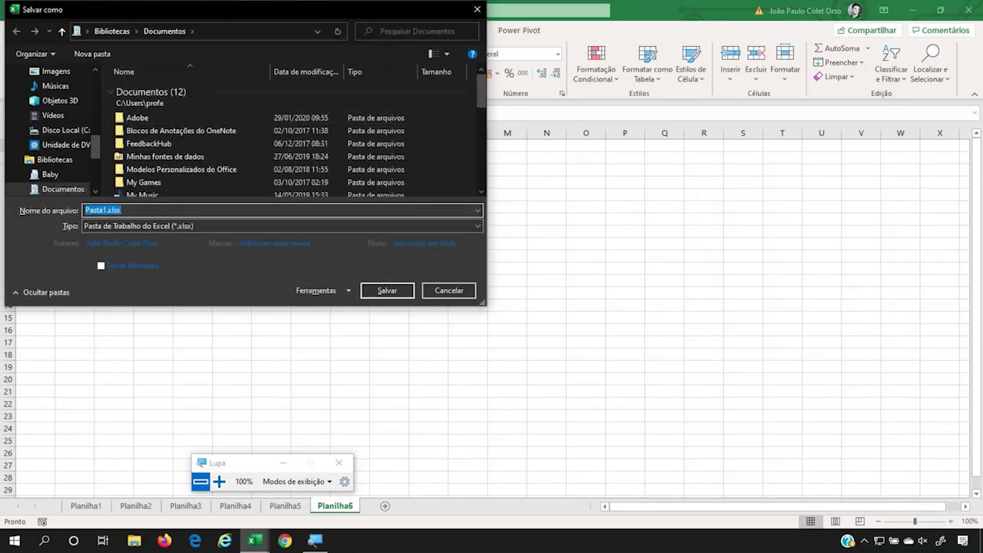
{"action": "left_click_drag", "start_coordinate": [206, 8], "coordinate": [393, 132]}
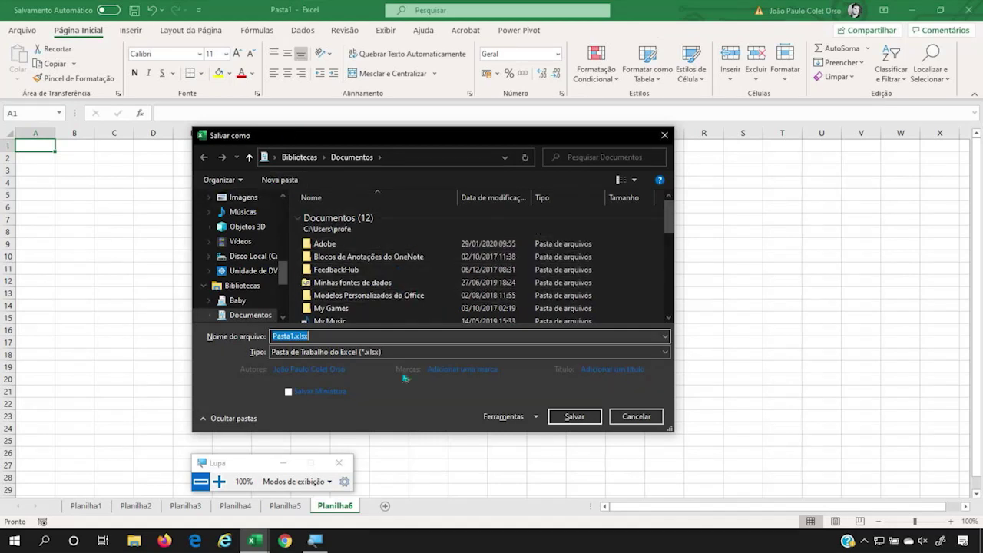
{"action": "left_click", "coordinate": [392, 354]}
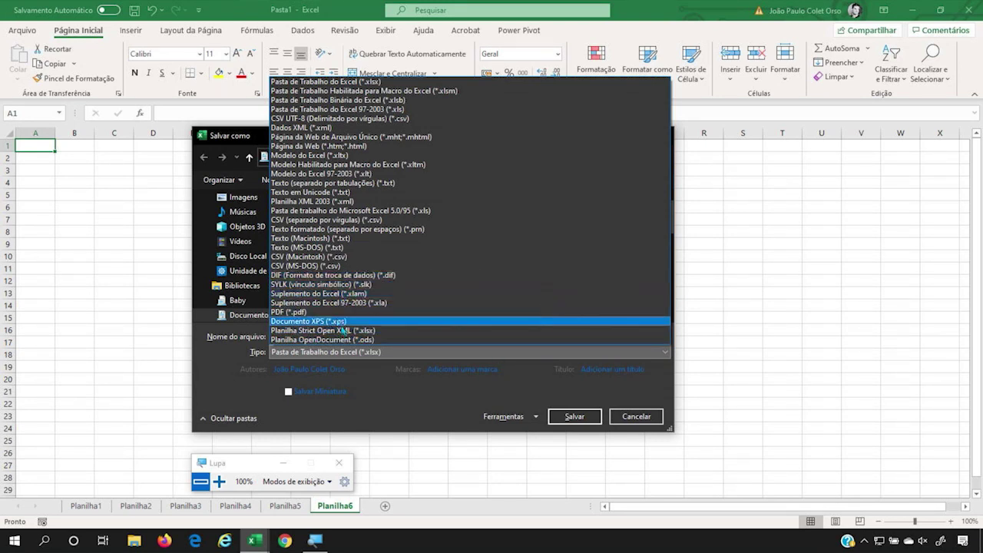
{"action": "left_click", "coordinate": [649, 417]}
{"action": "left_click", "coordinate": [638, 416]}
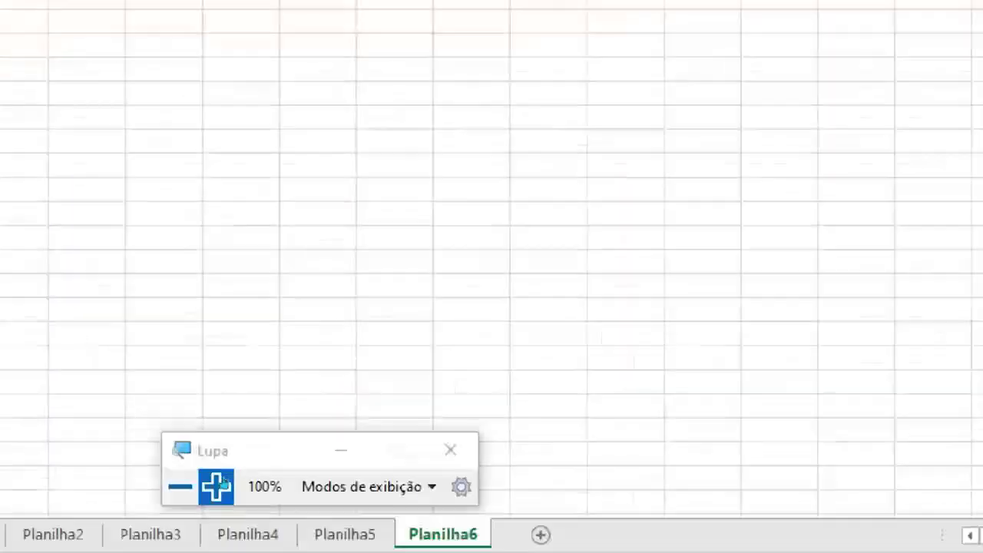
Magnify the sheet tabs to 200% and rename the first worksheet as "exemplo de aula".
{"action": "left_click", "coordinate": [219, 482]}
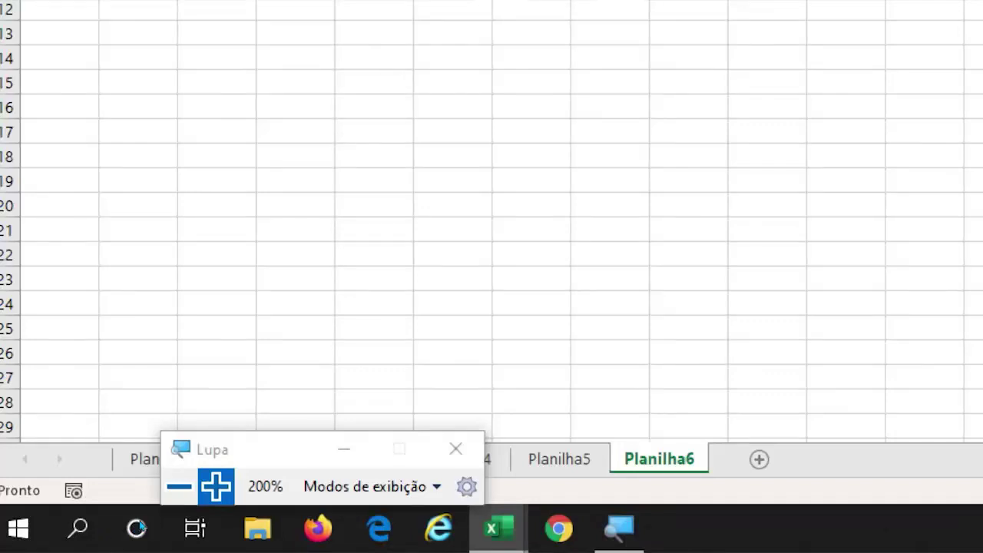
{"action": "left_click", "coordinate": [344, 448]}
{"action": "left_click", "coordinate": [161, 459]}
{"action": "double_click", "coordinate": [186, 461]}
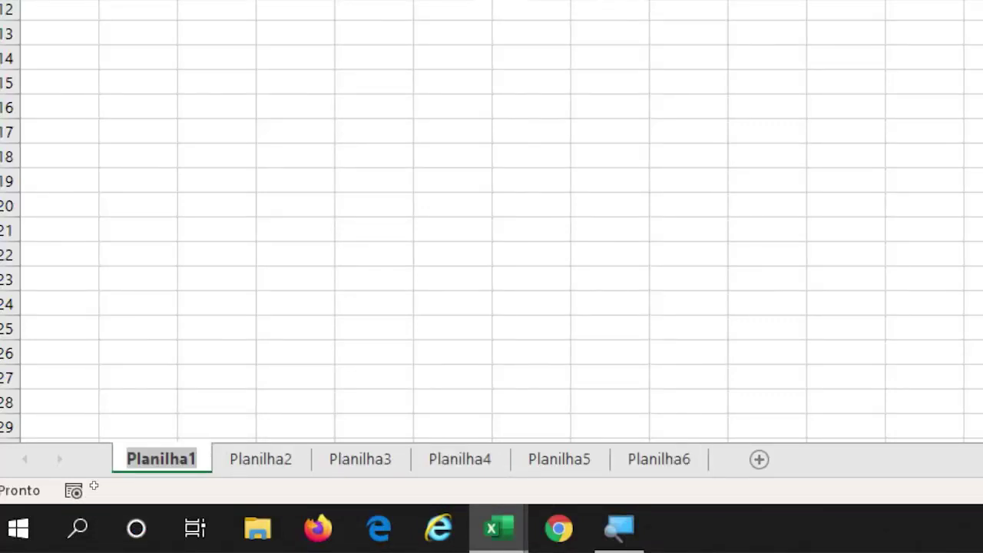
{"action": "type", "text": "exemplo de"}
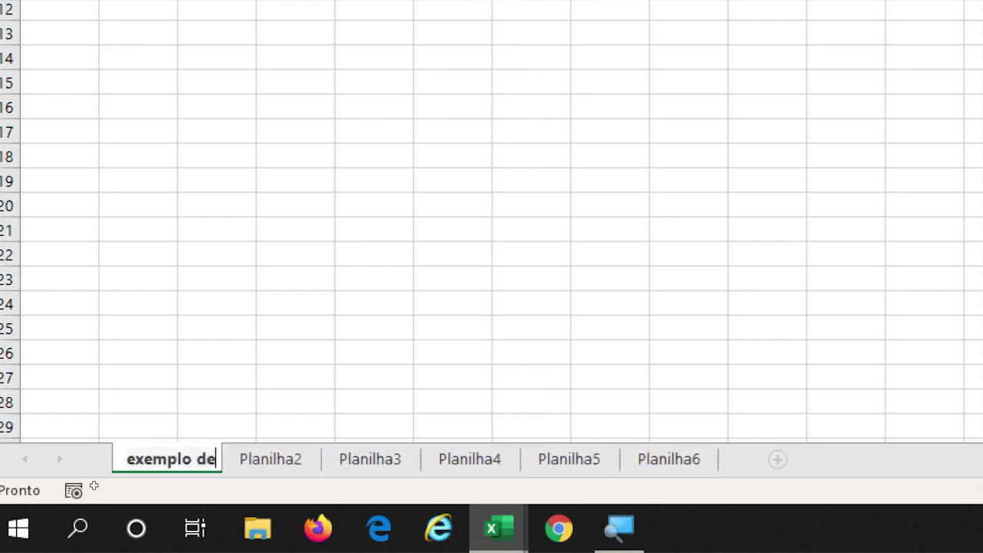
{"action": "type", "text": " aula"}
{"action": "key", "text": "Return"}
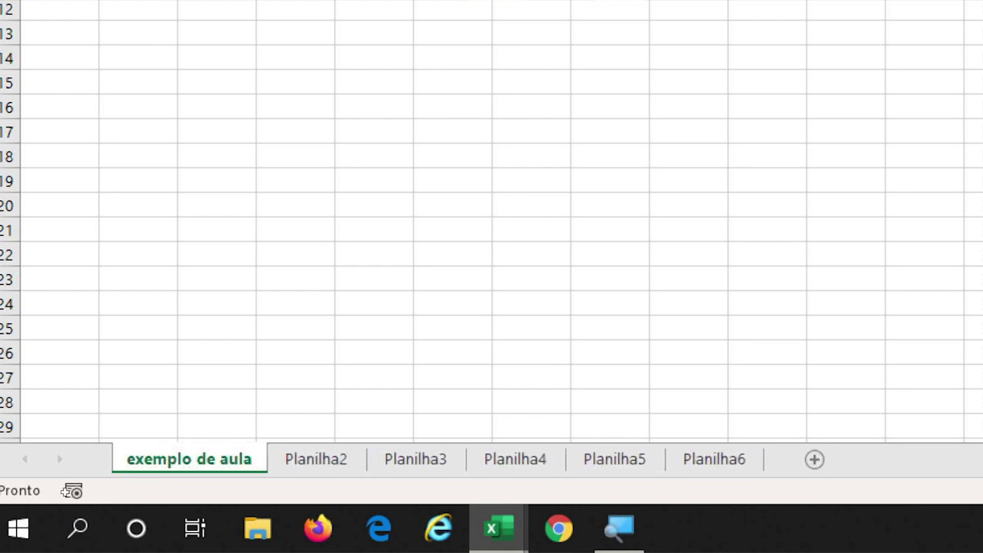
Try to give the second worksheet the same name as the first, "exemplo de aula".
{"action": "key", "text": "ctrl+Page_Down"}
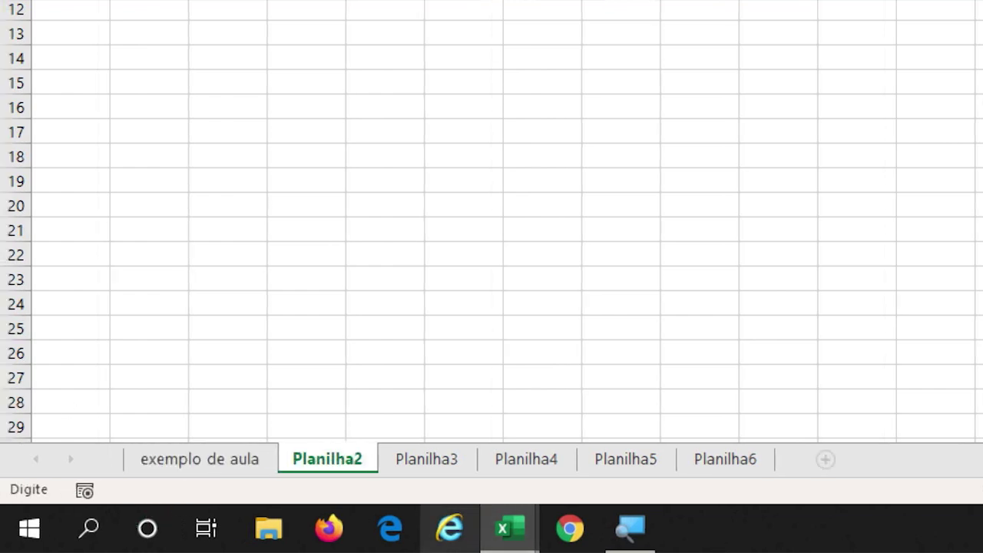
{"action": "key", "text": "alt+h"}
{"action": "key", "text": "o"}
{"action": "key", "text": "r"}
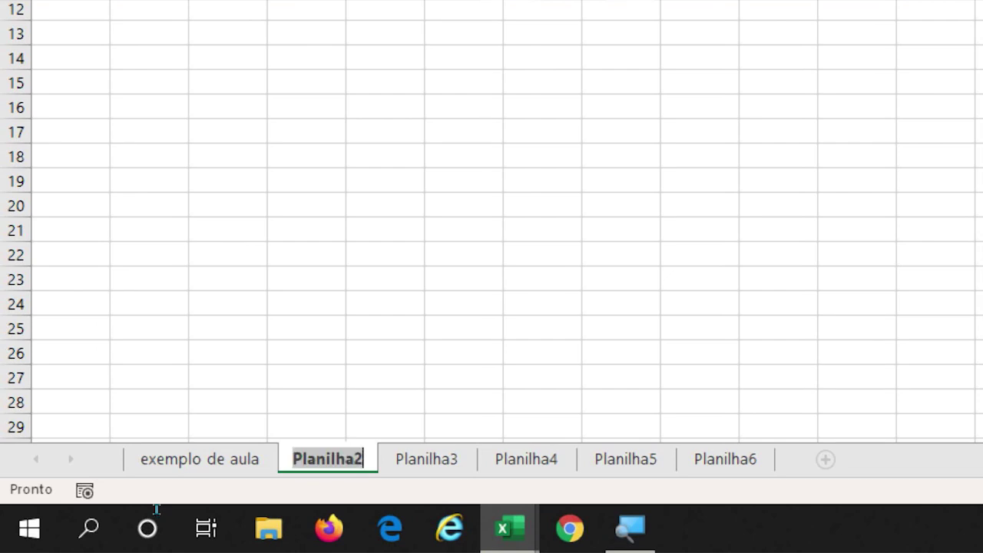
{"action": "type", "text": "e"}
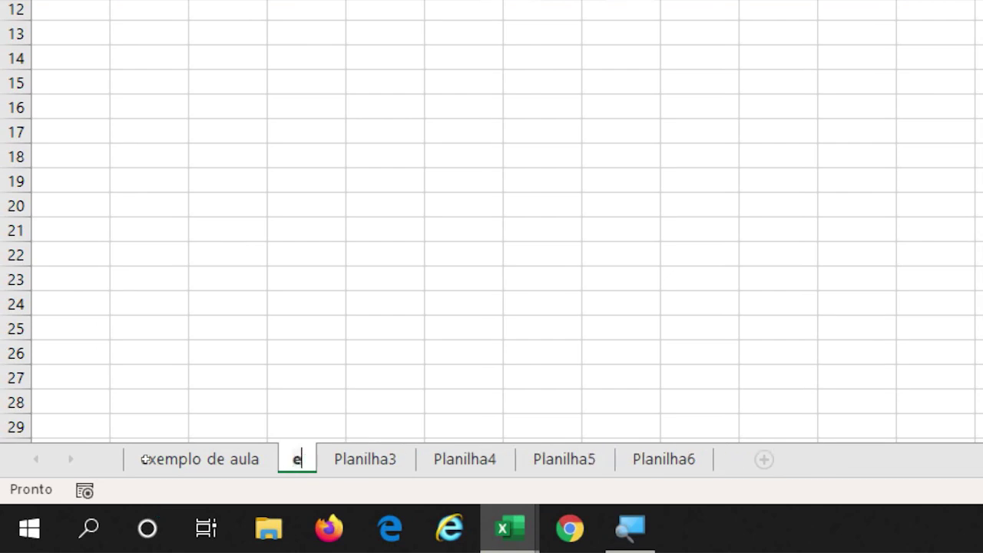
{"action": "type", "text": "xemplo "}
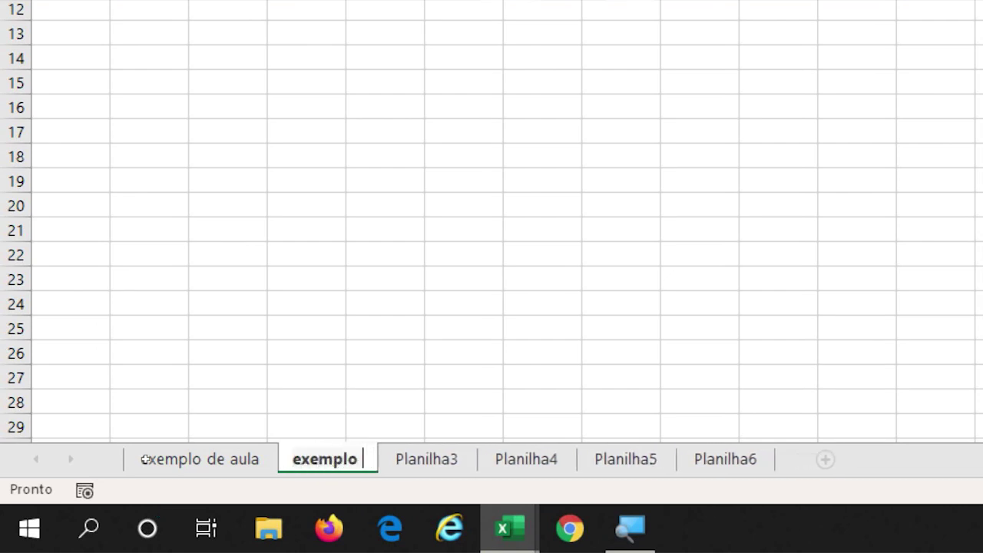
{"action": "type", "text": "de aula"}
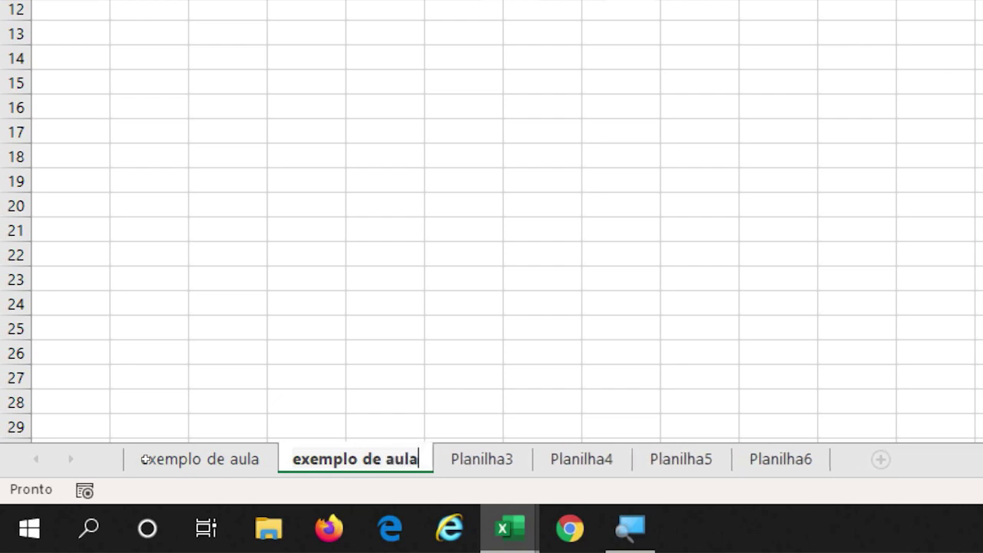
{"action": "key", "text": "Return"}
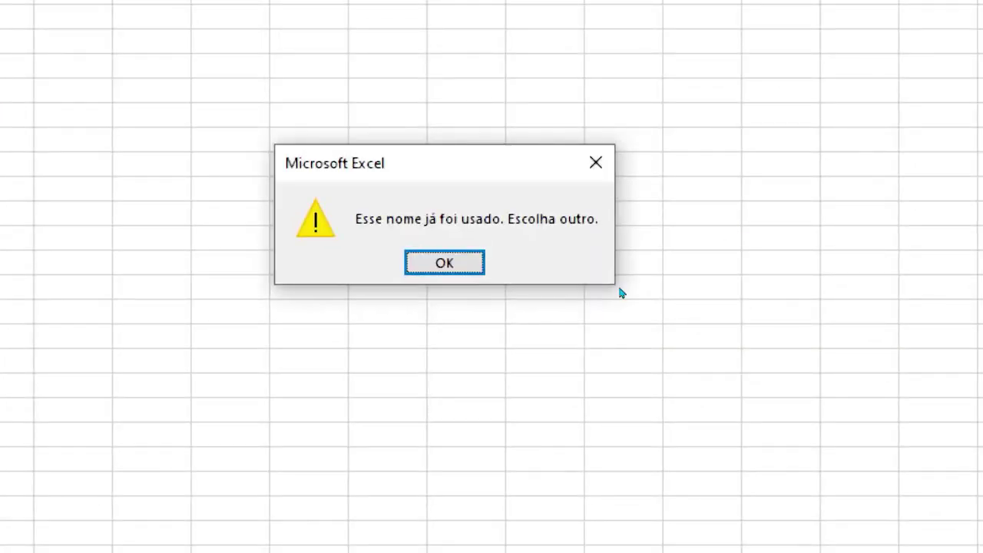
{"action": "key", "text": "Return"}
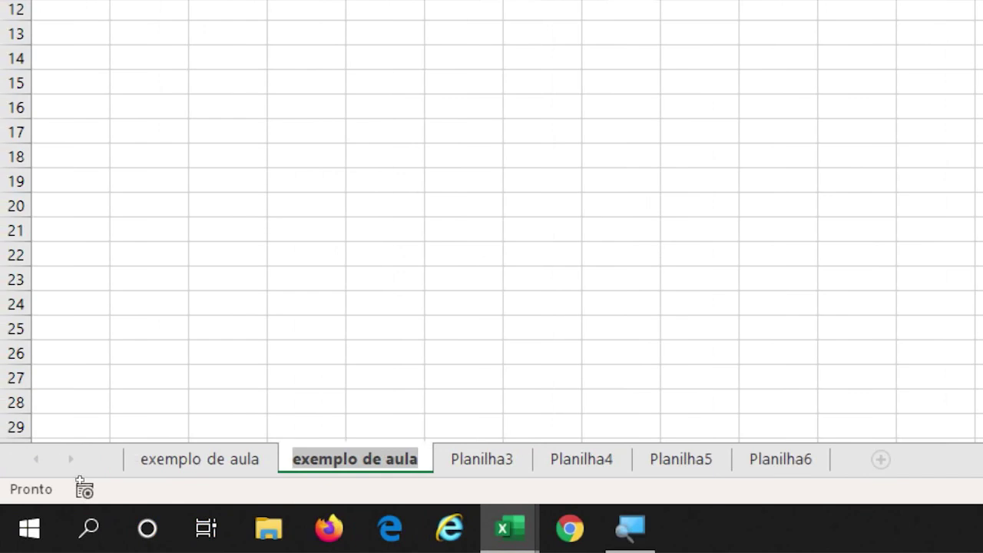
Append 1 to the second worksheet's name so it reads "exemplo de aula1".
{"action": "key", "text": "End"}
{"action": "type", "text": "1"}
{"action": "key", "text": "Return"}
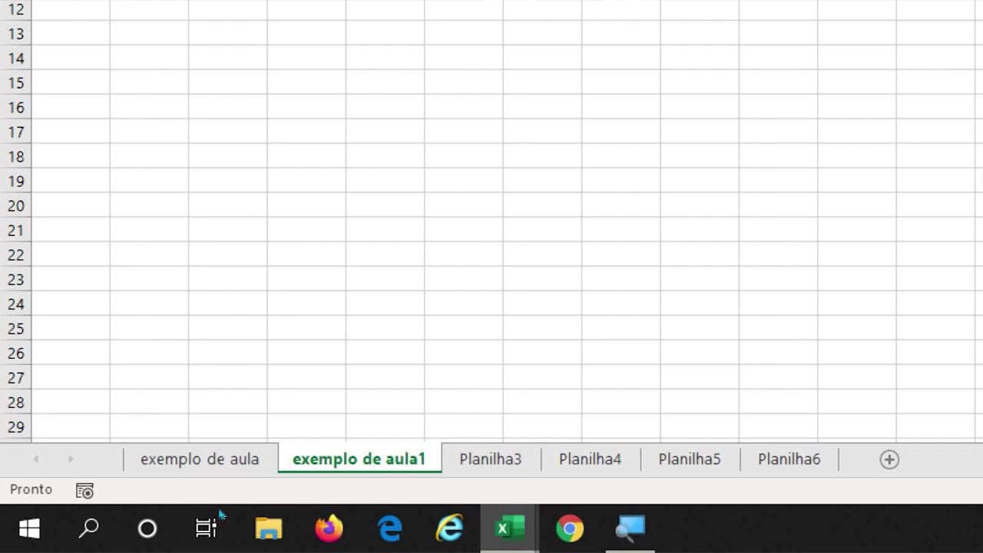
Set the tab color of the "exemplo de aula" worksheet to black.
{"action": "right_click", "coordinate": [177, 461]}
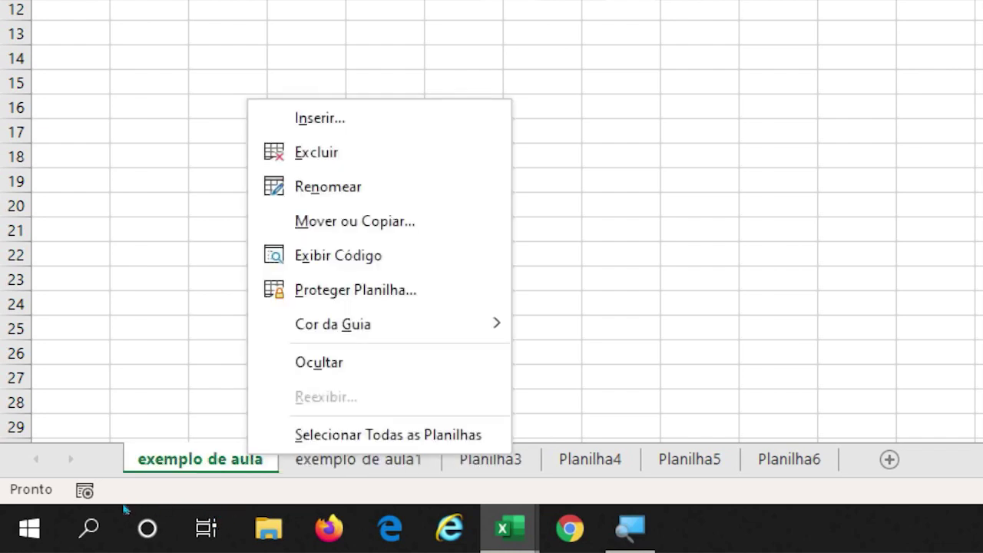
{"action": "mouse_move", "coordinate": [369, 324]}
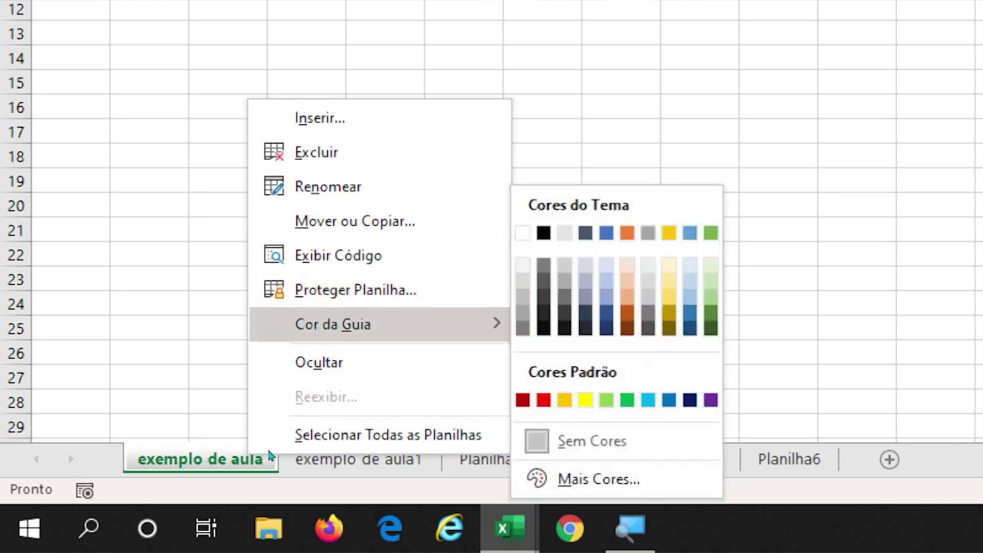
{"action": "left_click", "coordinate": [543, 232]}
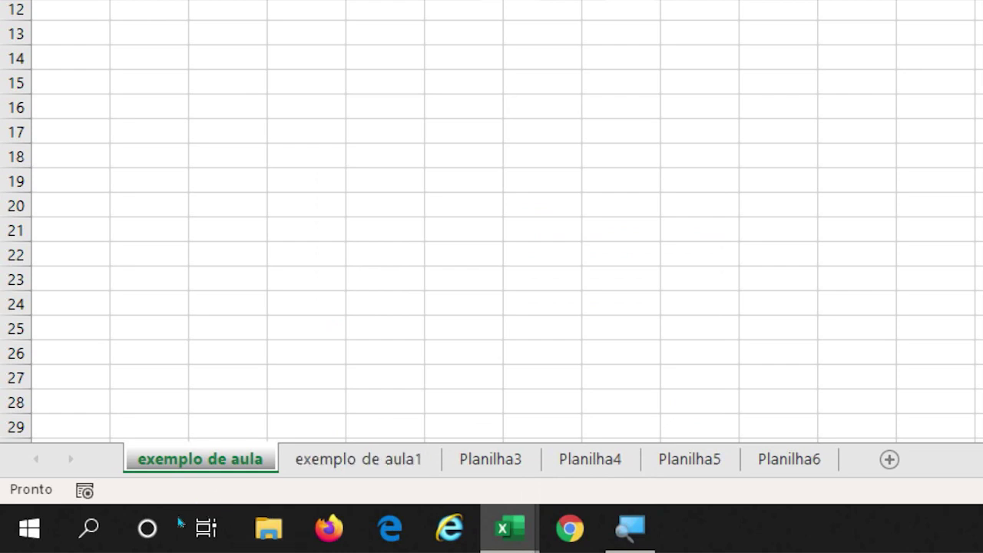
Set the tab color of the "exemplo de aula1" worksheet to the standard red.
{"action": "left_click", "coordinate": [327, 464]}
{"action": "right_click", "coordinate": [386, 464]}
{"action": "key", "text": "Down"}
{"action": "key", "text": "Down"}
{"action": "key", "text": "Down"}
{"action": "key", "text": "Down"}
{"action": "key", "text": "Down"}
{"action": "key", "text": "Down"}
{"action": "key", "text": "Down"}
{"action": "key", "text": "Right"}
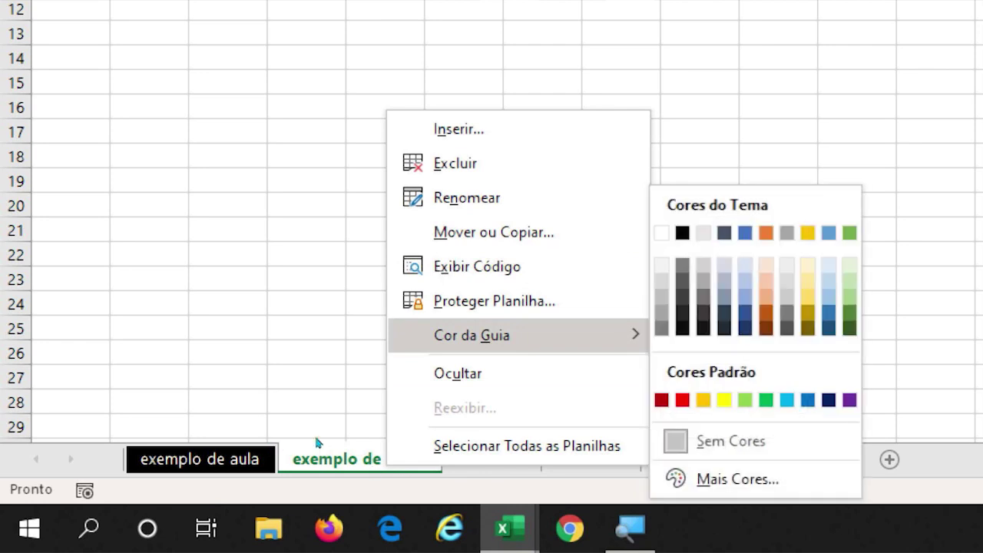
{"action": "left_click", "coordinate": [682, 400]}
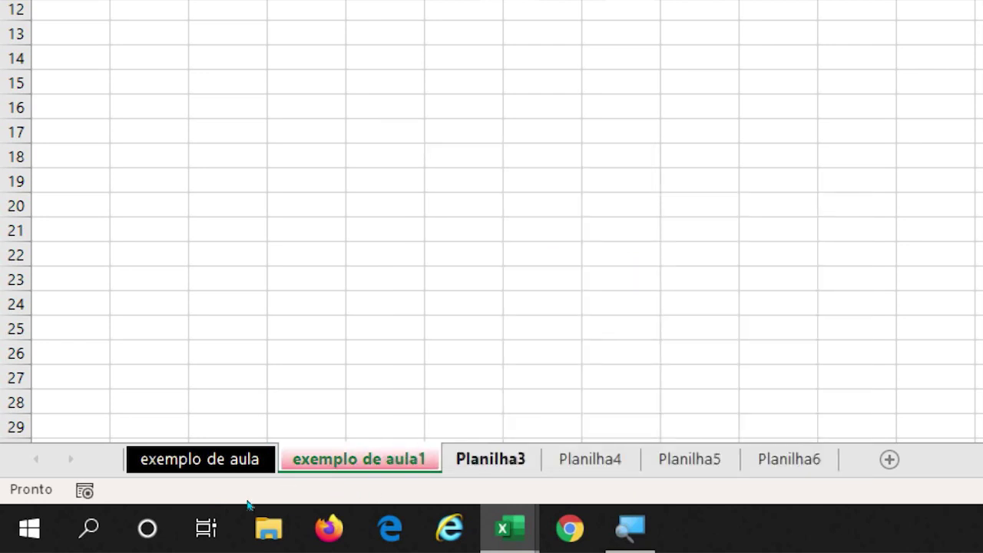
Switch between Planilha3 and the two colored worksheets to compare how their tabs look when active and inactive.
{"action": "key", "text": "ctrl+Page_Down"}
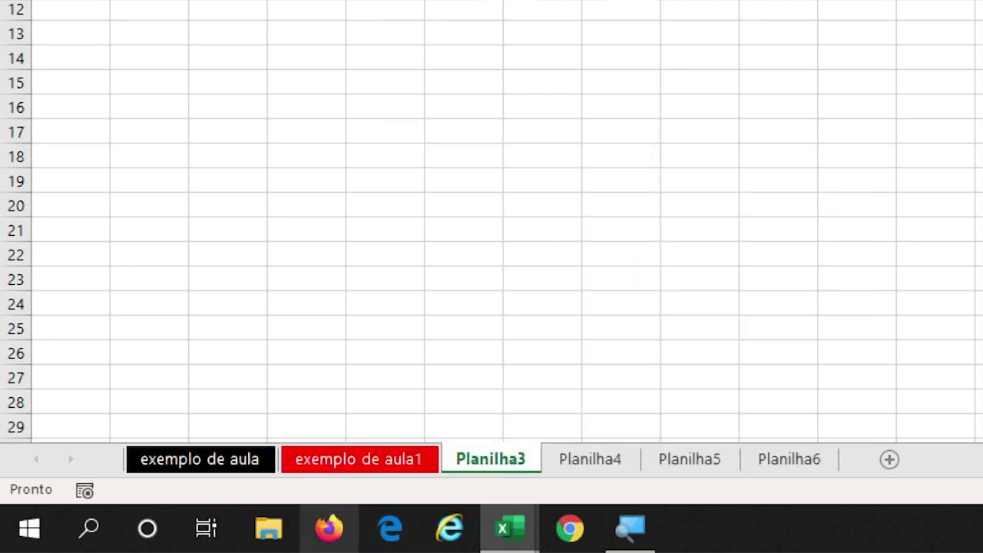
{"action": "left_click", "coordinate": [200, 459]}
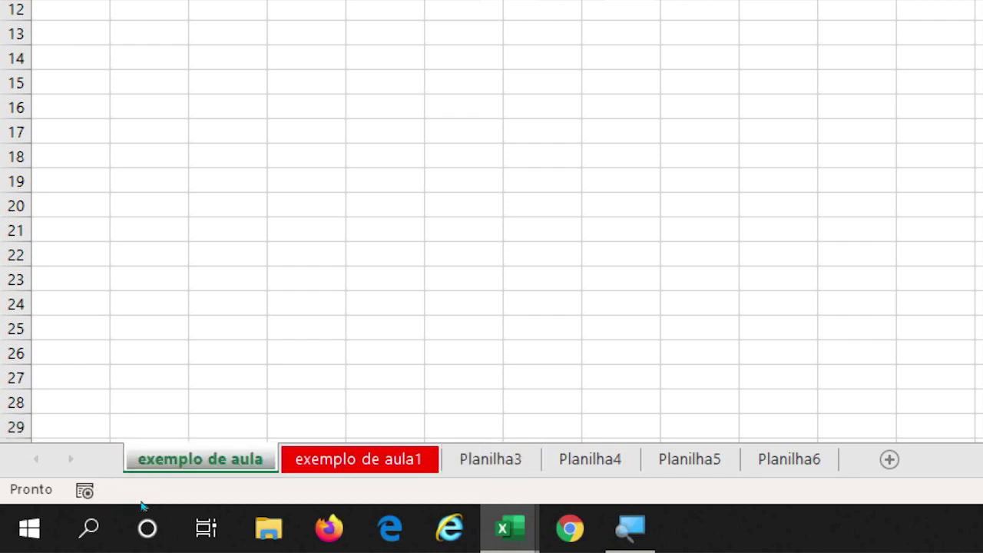
{"action": "key", "text": "ctrl+Page_Down"}
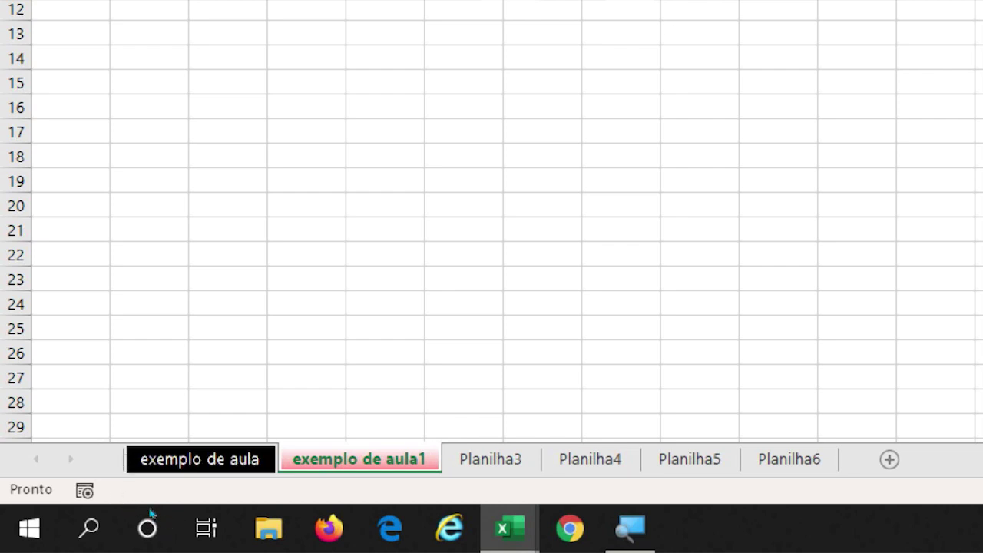
{"action": "left_click_drag", "start_coordinate": [359, 459], "coordinate": [542, 460]}
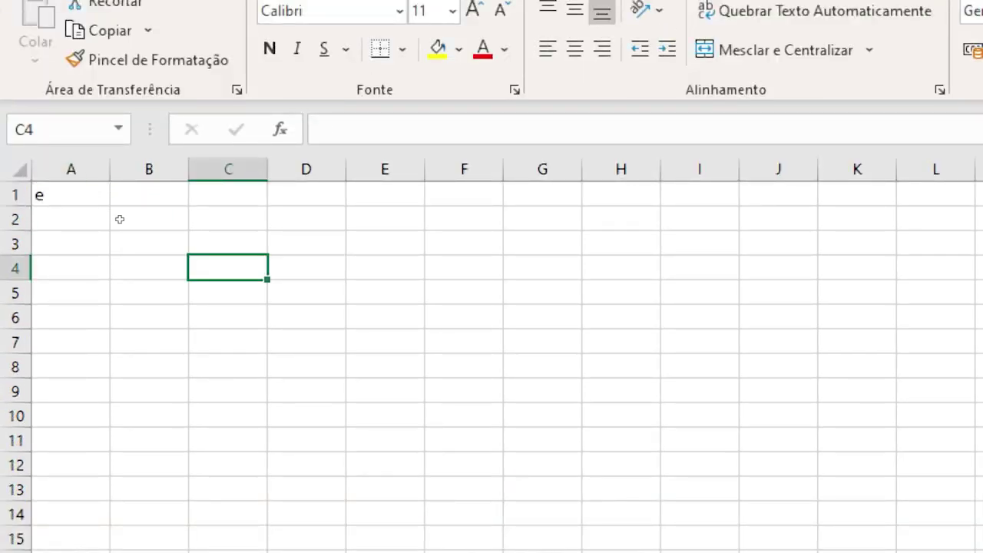
Delete the letter e from cell A1 of the "exemplo de aula1" worksheet.
{"action": "left_click", "coordinate": [70, 219]}
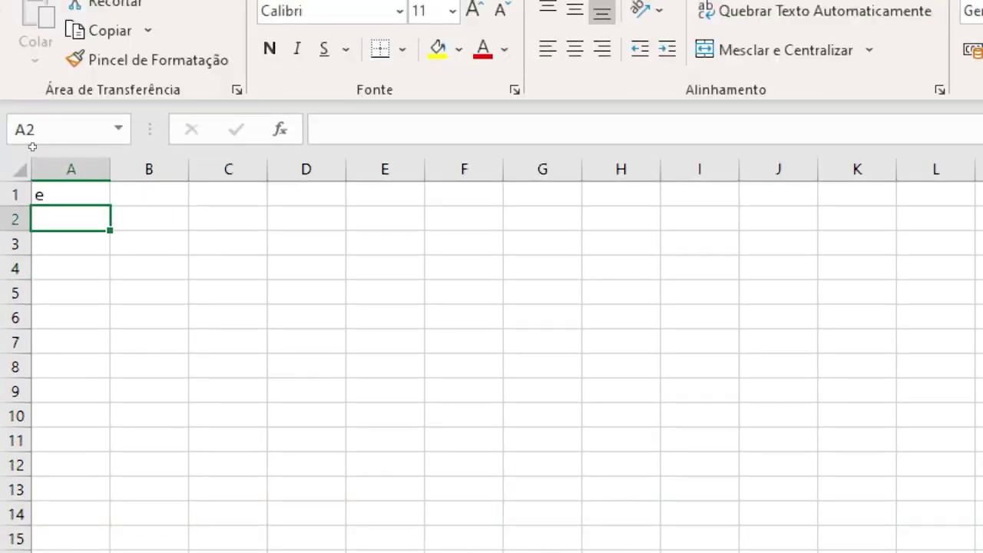
{"action": "left_click", "coordinate": [70, 194]}
{"action": "key", "text": "F2"}
{"action": "key", "text": "BackSpace"}
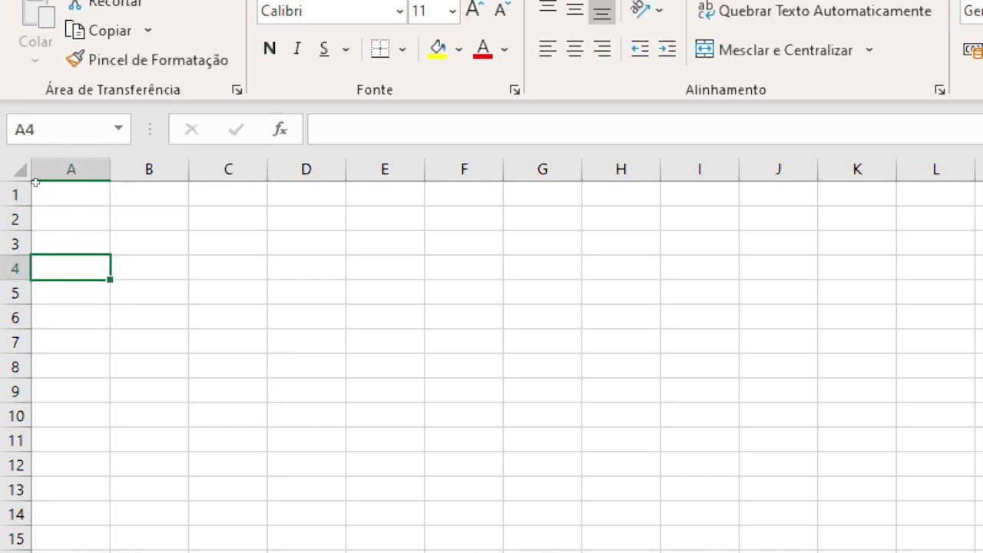
Jump to the worksheet's last row to examine its row number and return to the first row.
{"action": "key", "text": "ctrl+Down"}
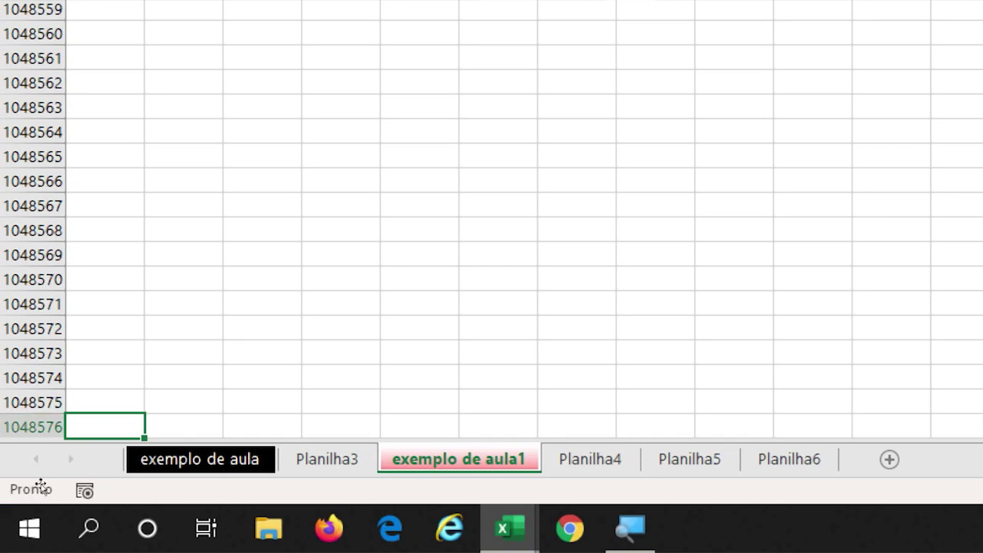
{"action": "left_click", "coordinate": [183, 278]}
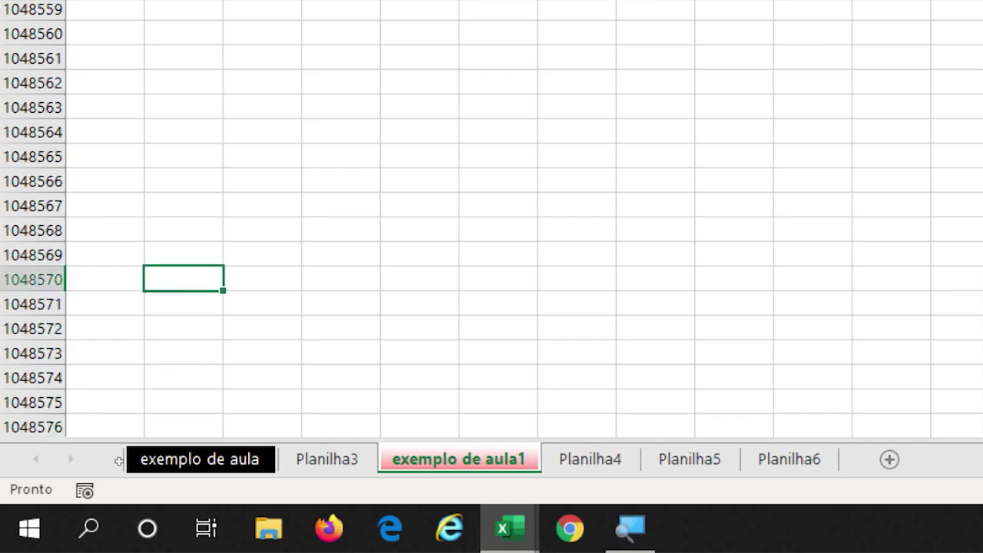
{"action": "key", "text": "ctrl+Up"}
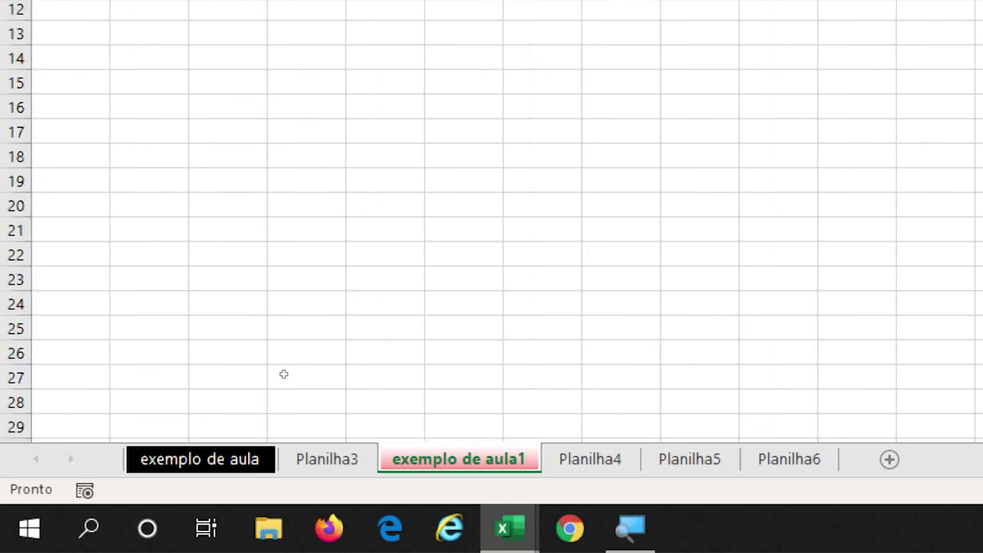
Jump to the worksheet's last column to examine its heading and return to cell A1.
{"action": "key", "text": "ctrl+Right"}
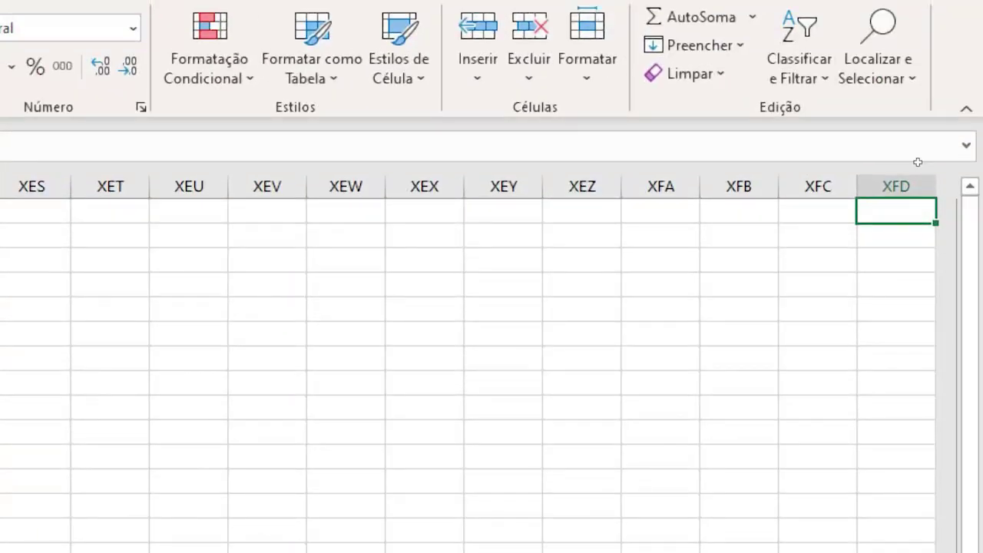
{"action": "key", "text": "Left"}
{"action": "key", "text": "Left"}
{"action": "key", "text": "Down"}
{"action": "key", "text": "ctrl+Left"}
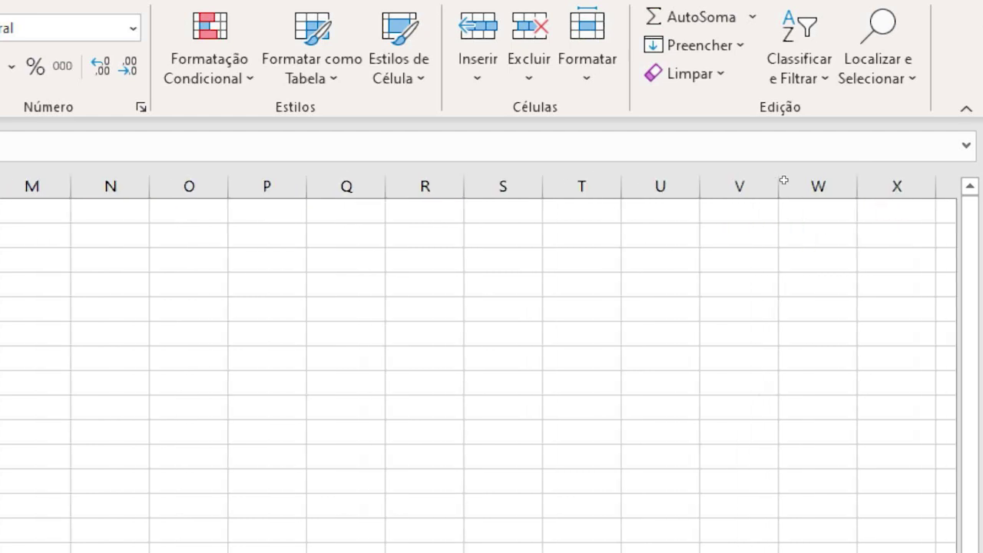
{"action": "key", "text": "ctrl+Home"}
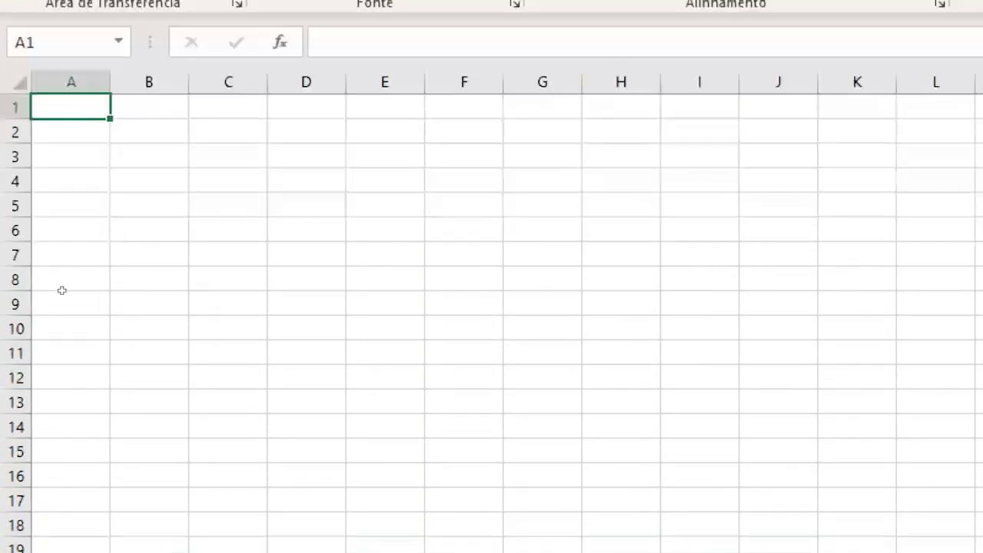
Enter the formula =CONTAR.VAZIO(1:1) in cell A2 to count the blank cells of row 1.
{"action": "key", "text": "Down"}
{"action": "type", "text": "=conta"}
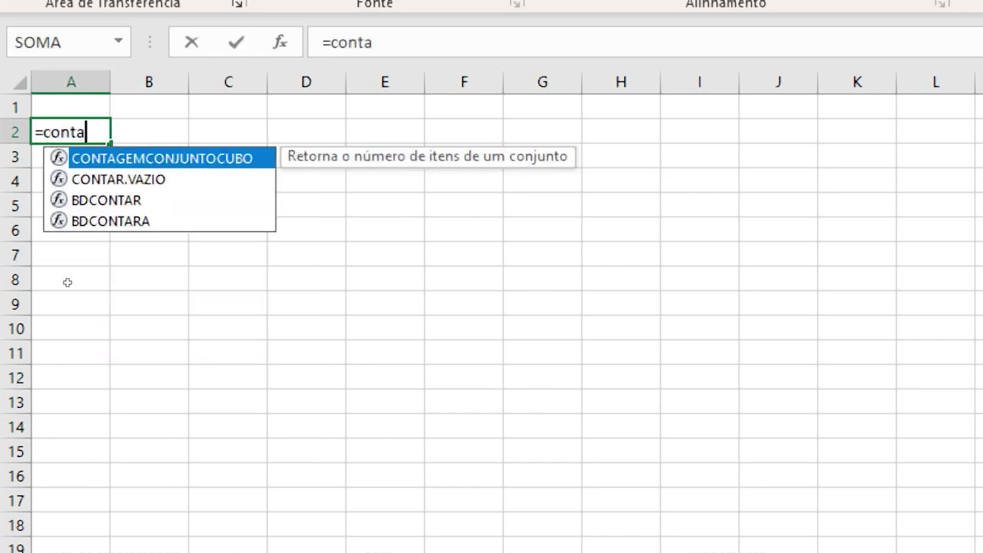
{"action": "type", "text": "r.vazio"}
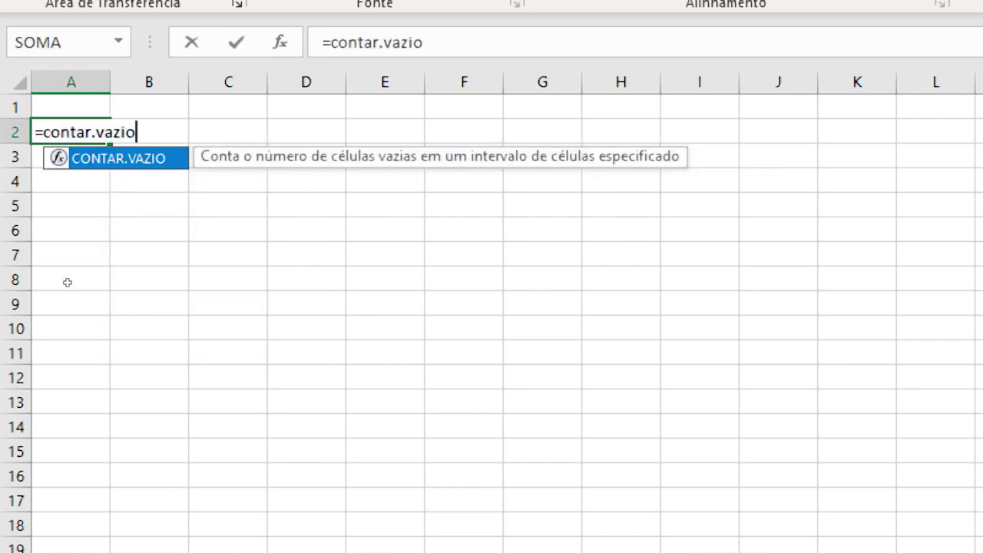
{"action": "type", "text": "(1:1"}
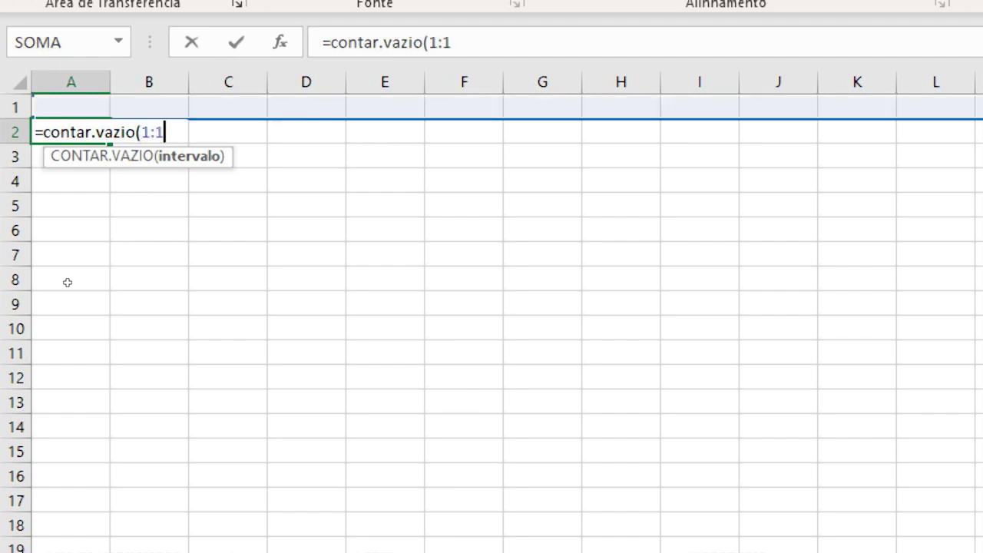
{"action": "key", "text": "Return"}
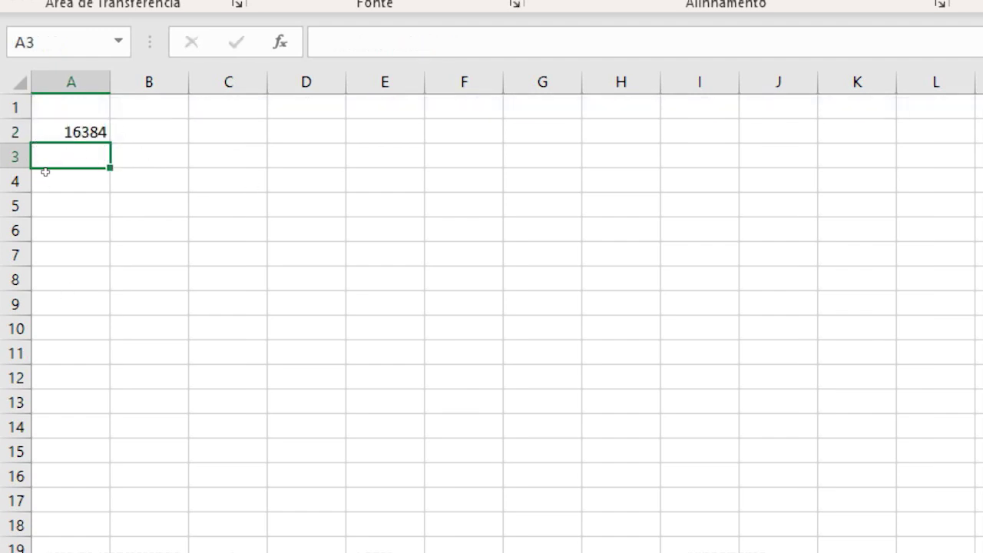
Clear the CONTAR.VAZIO formula from cell A2.
{"action": "key", "text": "Up"}
{"action": "key", "text": "F2"}
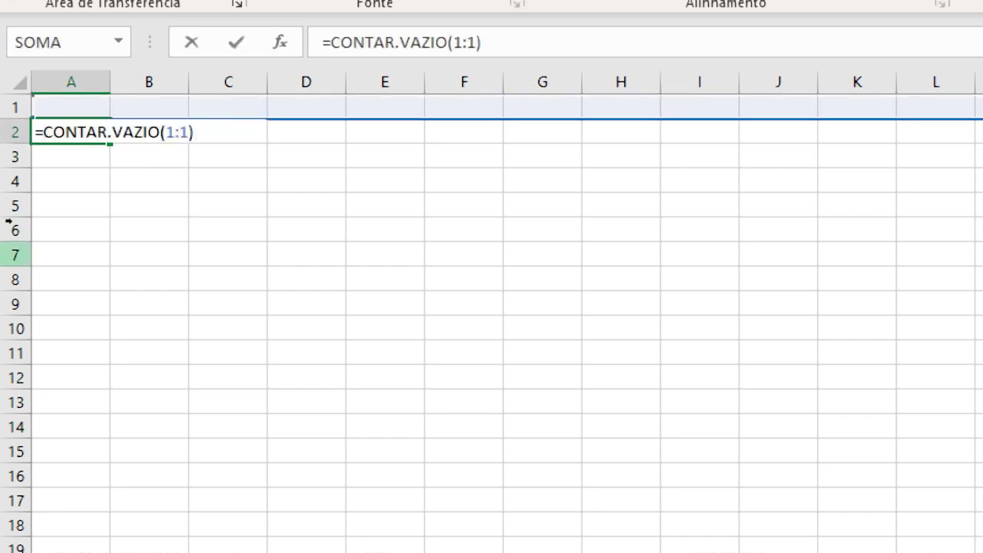
{"action": "key", "text": "shift+Home"}
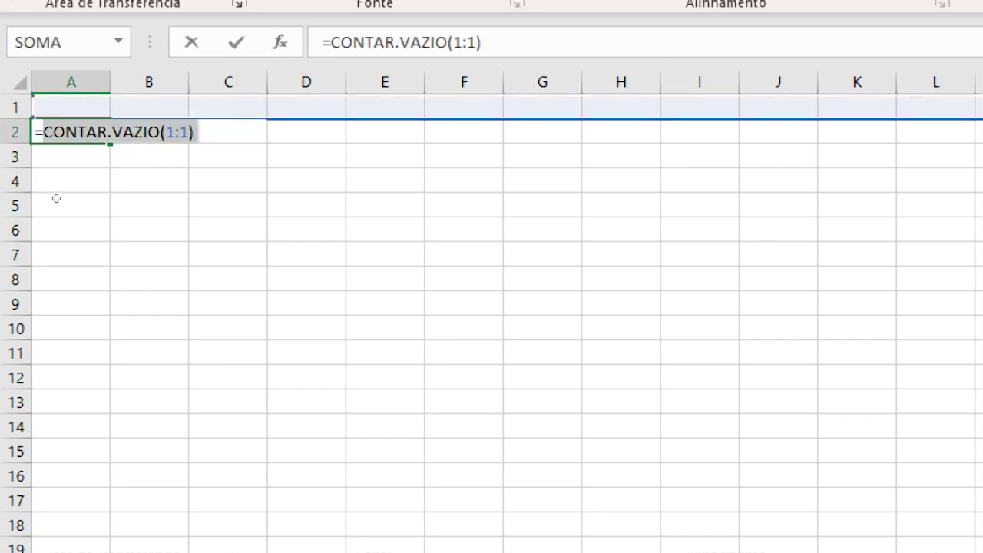
{"action": "type", "text": "="}
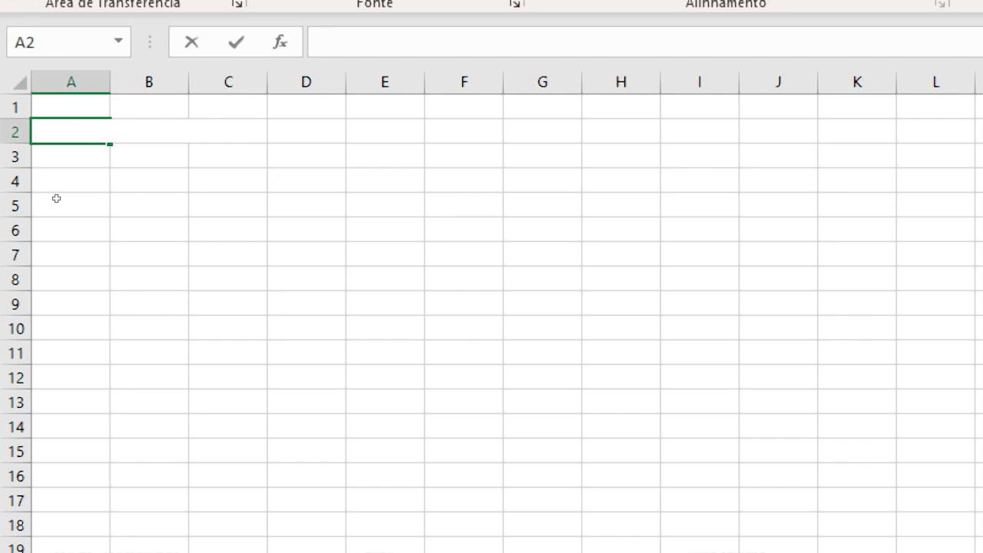